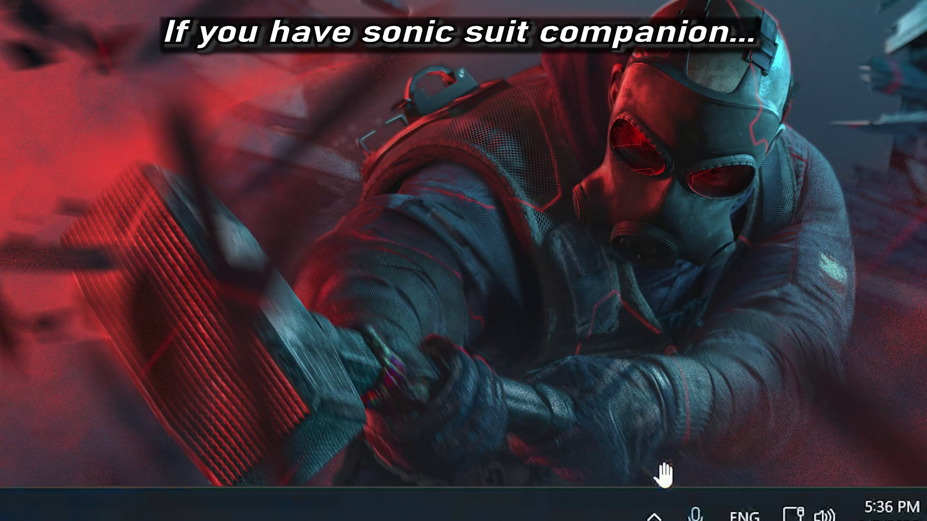
- Exit the Sonic Studio companion app from the hidden tray icons
click(670, 518)
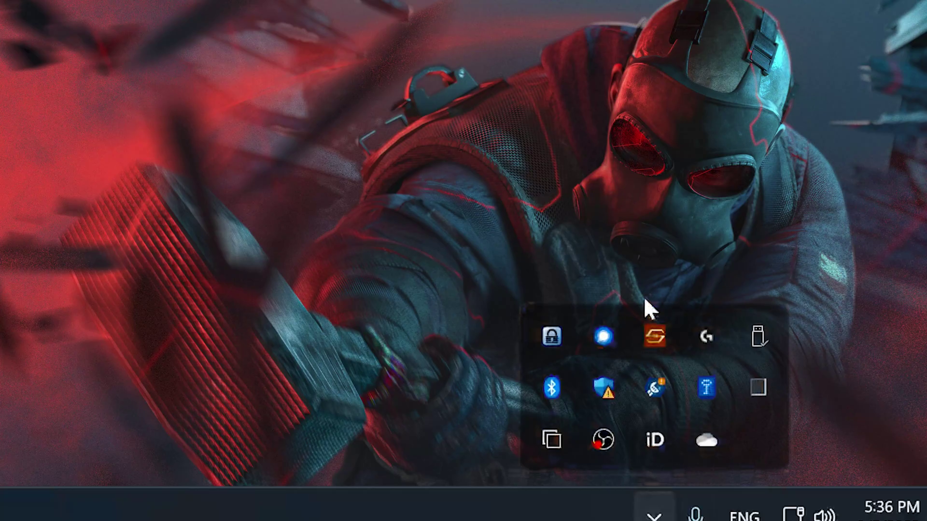
right_click(652, 337)
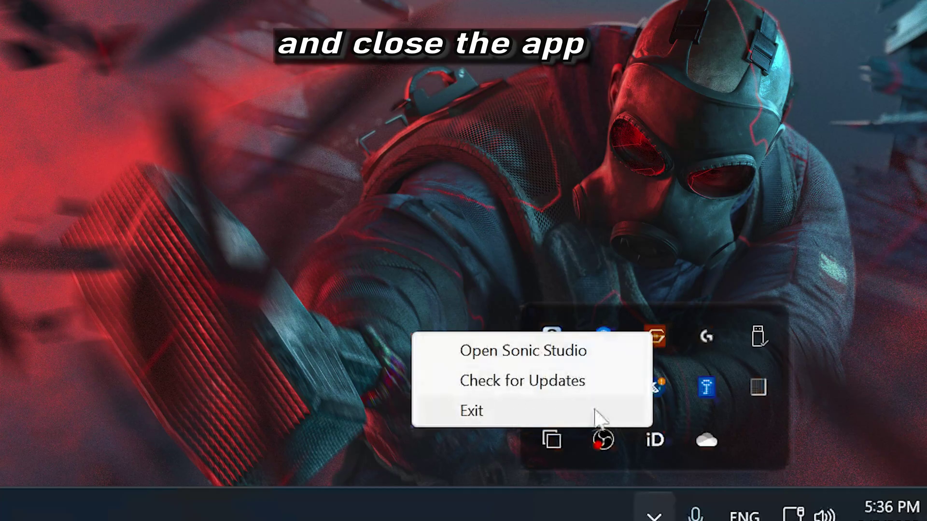
click(544, 411)
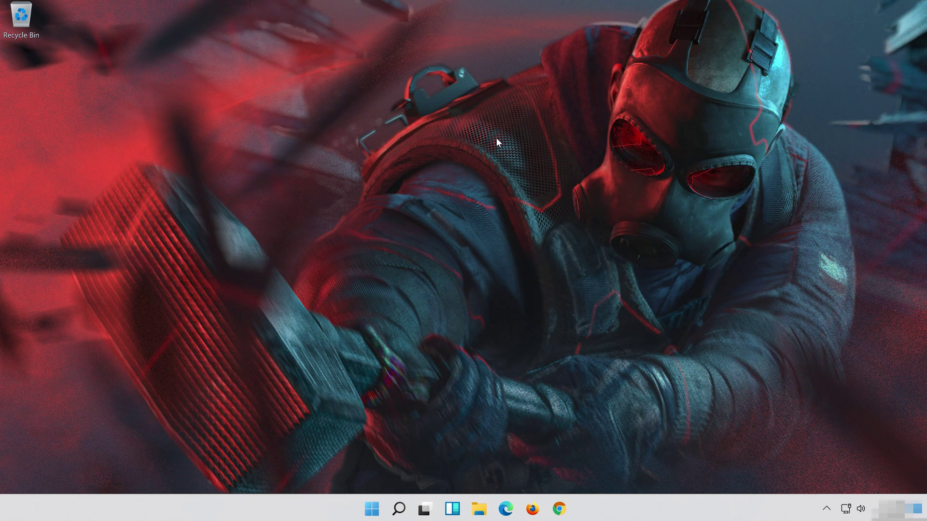
- Search for 'control panel' and launch Control Panel
click(402, 516)
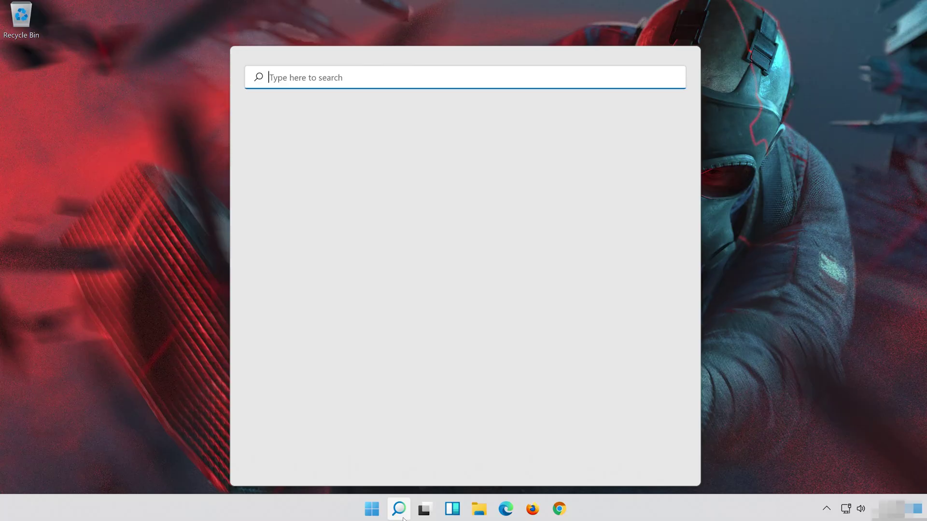
text(control p)
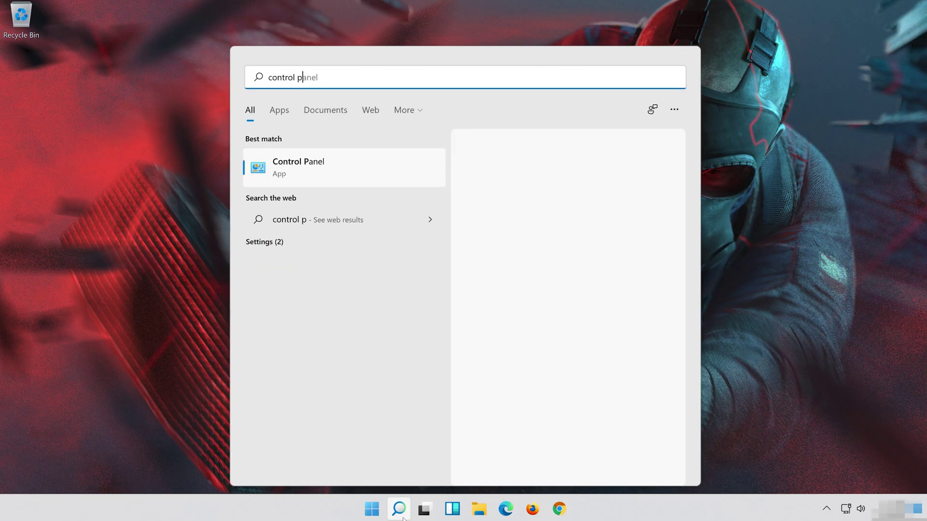
text(anel)
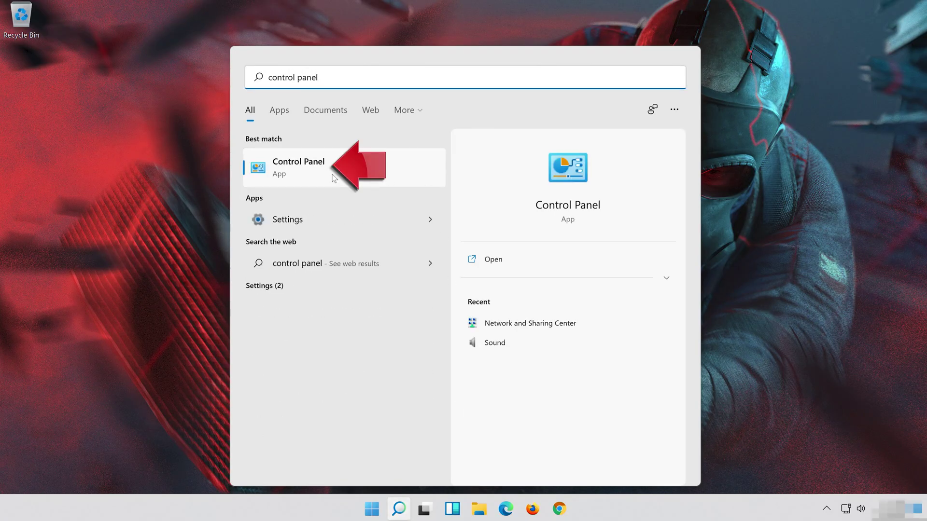
click(389, 166)
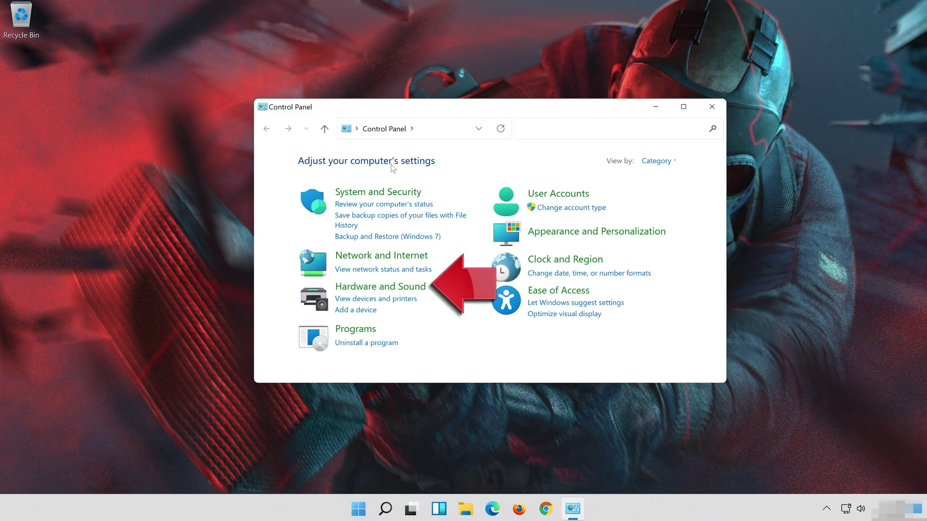
- Go to Hardware and Sound › Sound and open the Speakers playback device's properties
click(375, 287)
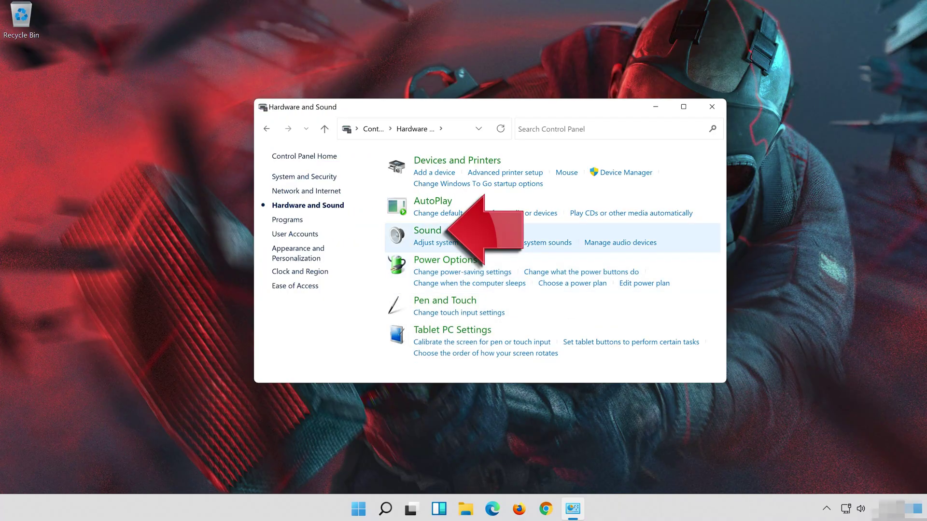
click(427, 230)
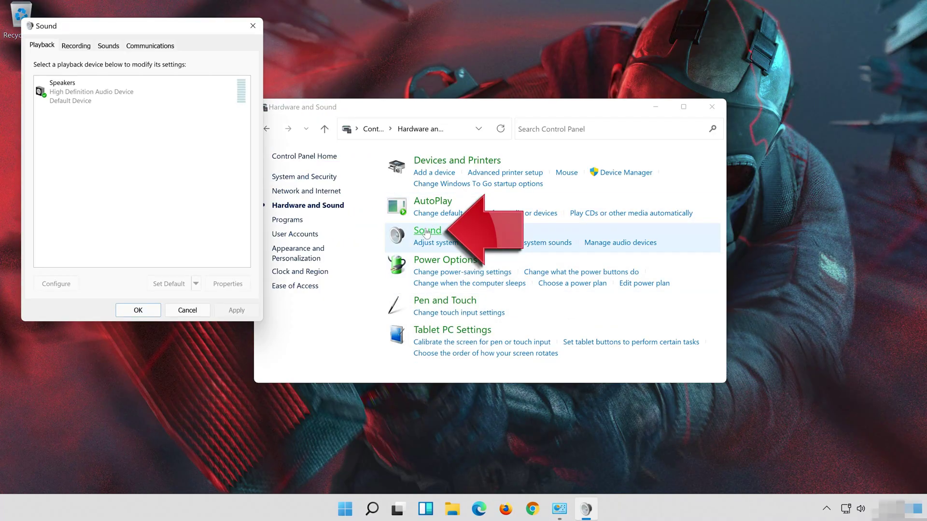
drag(155, 34, 487, 104)
click(712, 107)
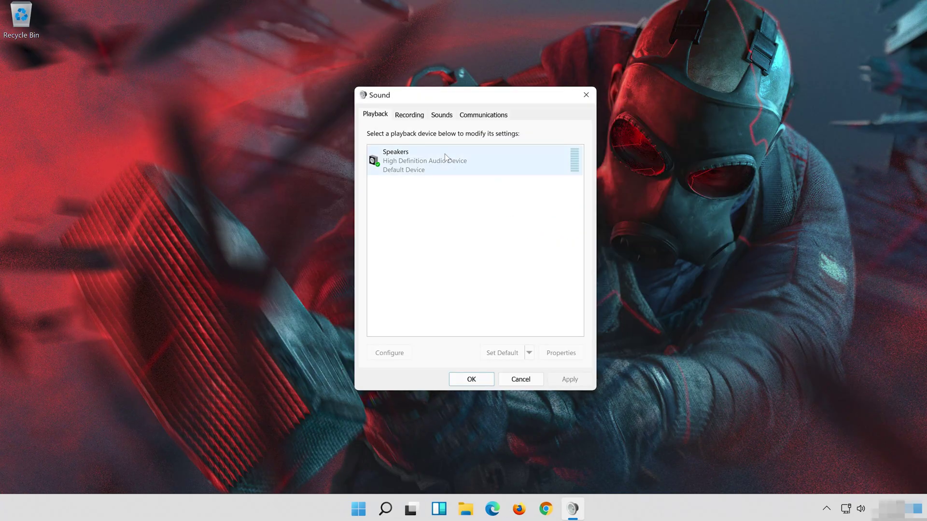
click(428, 165)
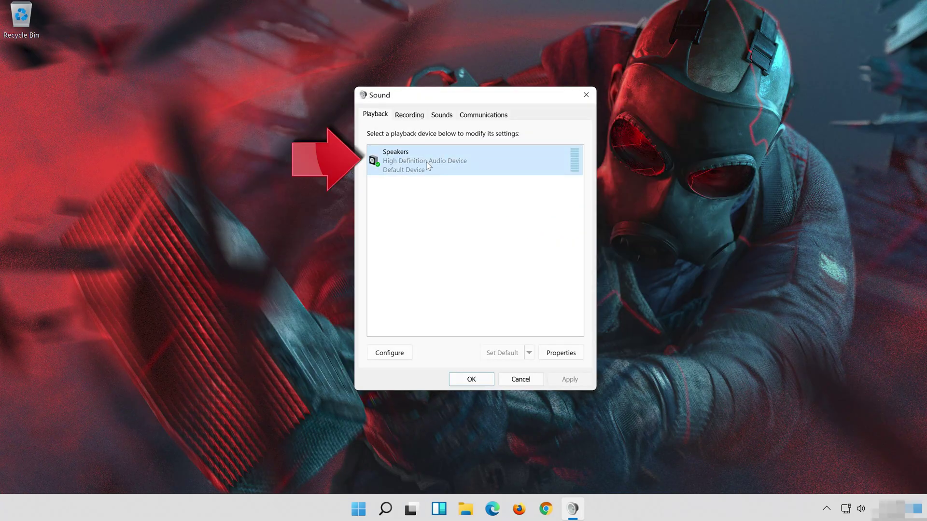
right_click(476, 155)
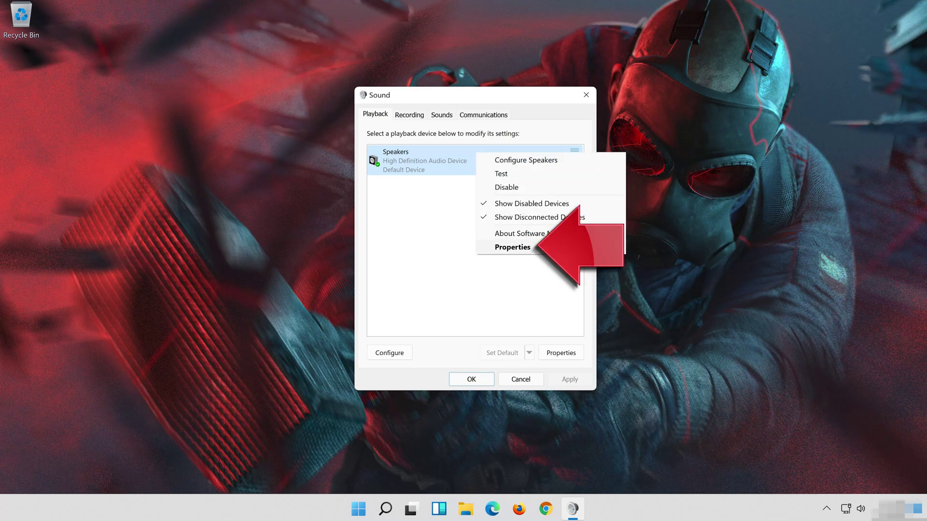
click(550, 249)
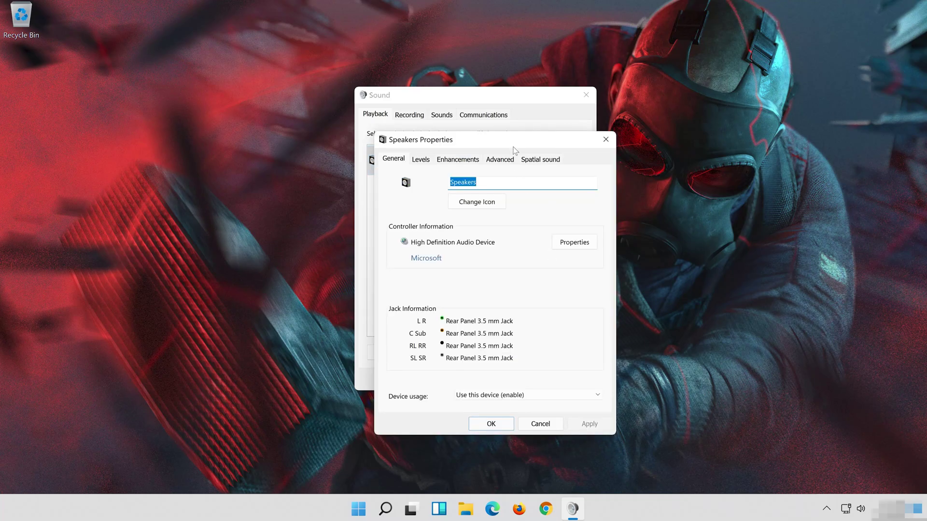
- Check Disable all enhancements on the Speakers' Enhancements tab, then apply and confirm
drag(513, 147, 496, 103)
click(442, 113)
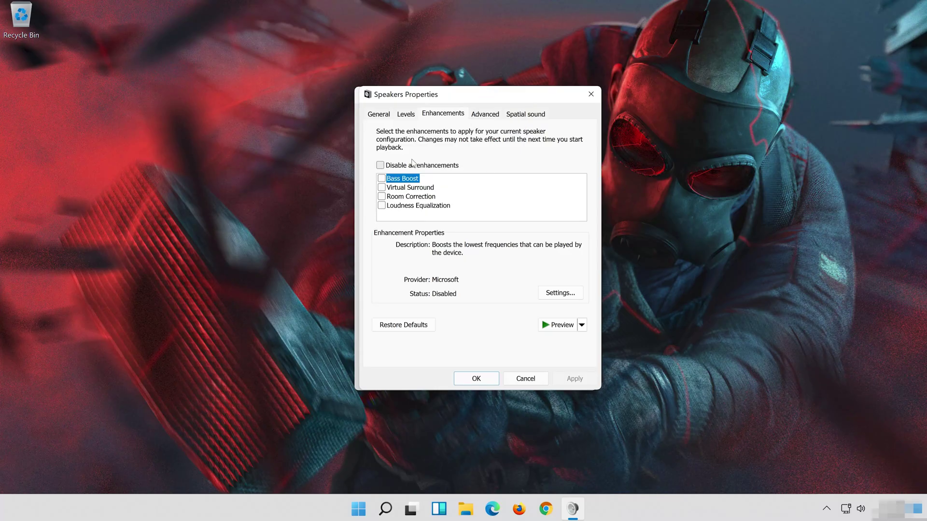
click(385, 166)
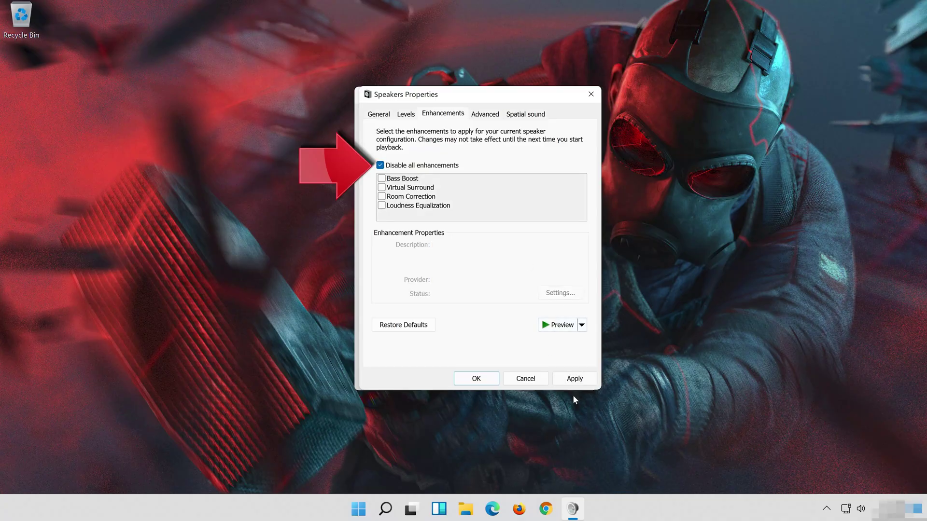
click(583, 378)
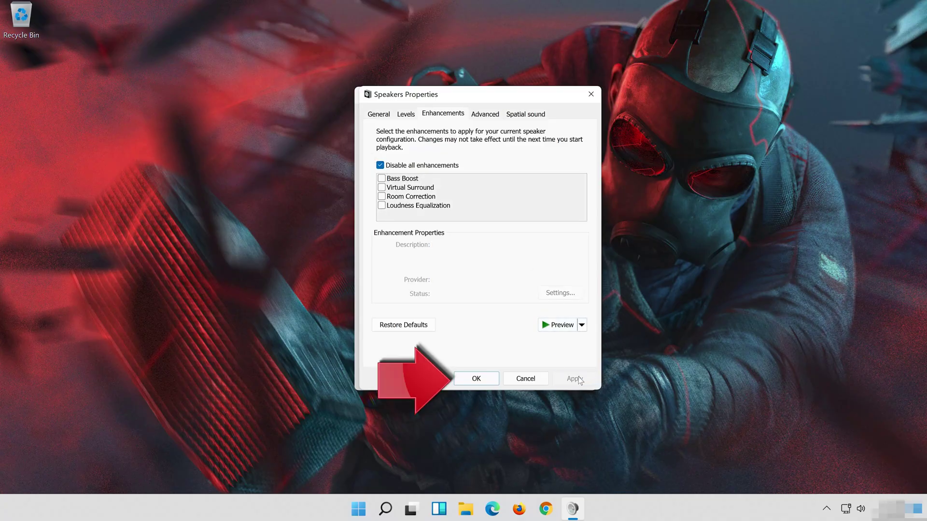
click(493, 381)
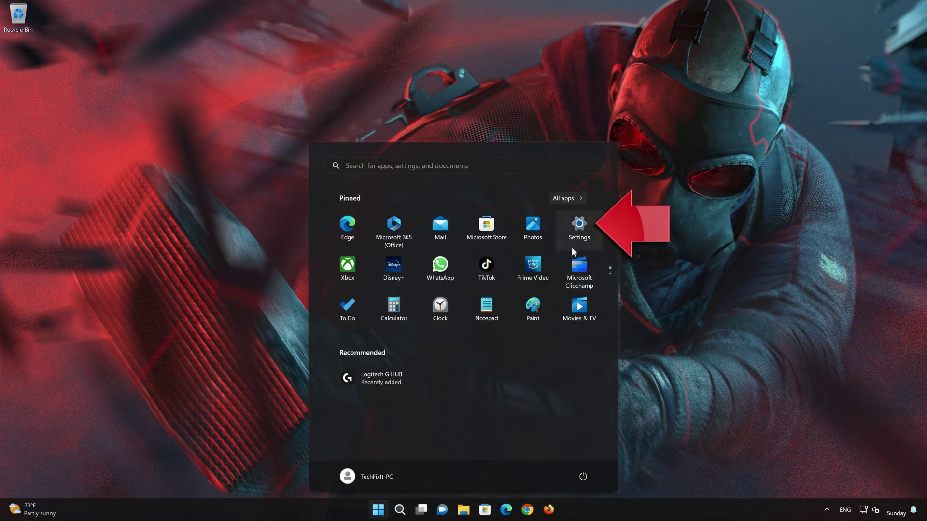
- Navigate Settings to System › Troubleshoot › Other troubleshooters
click(587, 231)
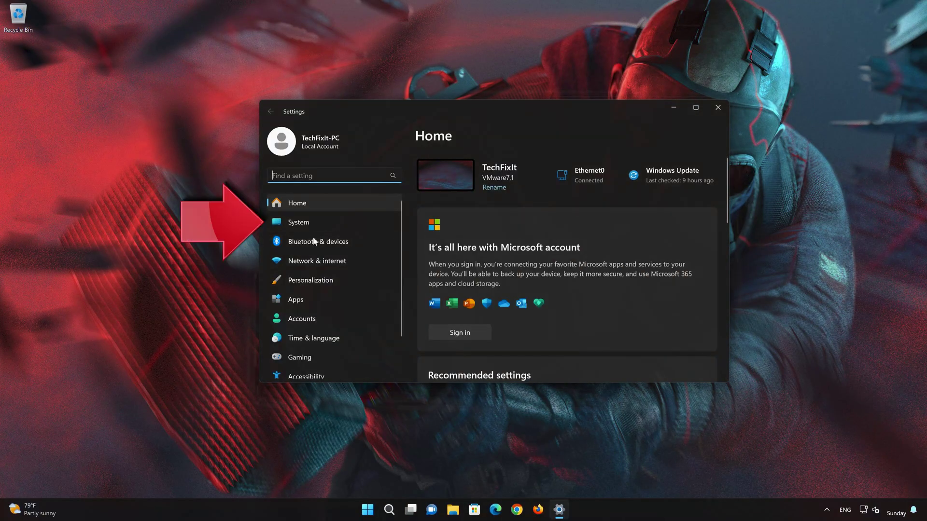
click(329, 223)
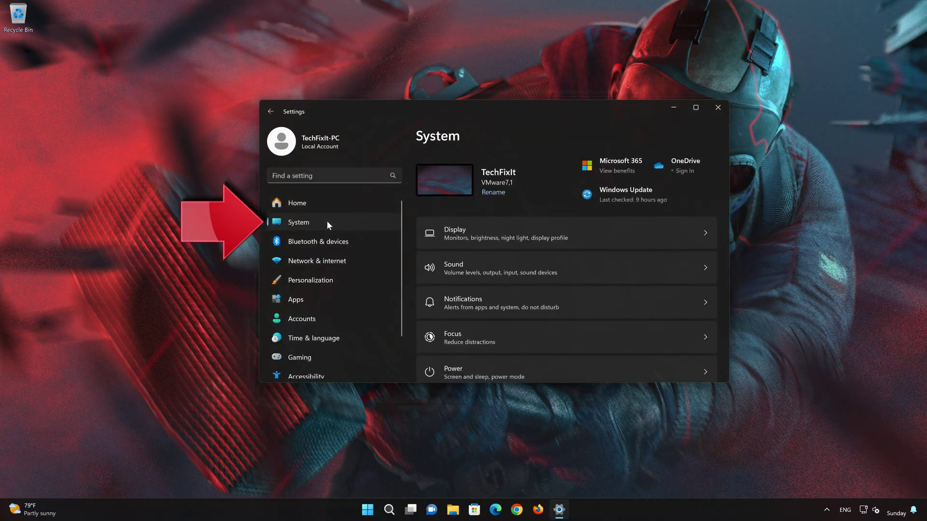
scroll(549, 285, down, 5)
scroll(550, 289, down, 2)
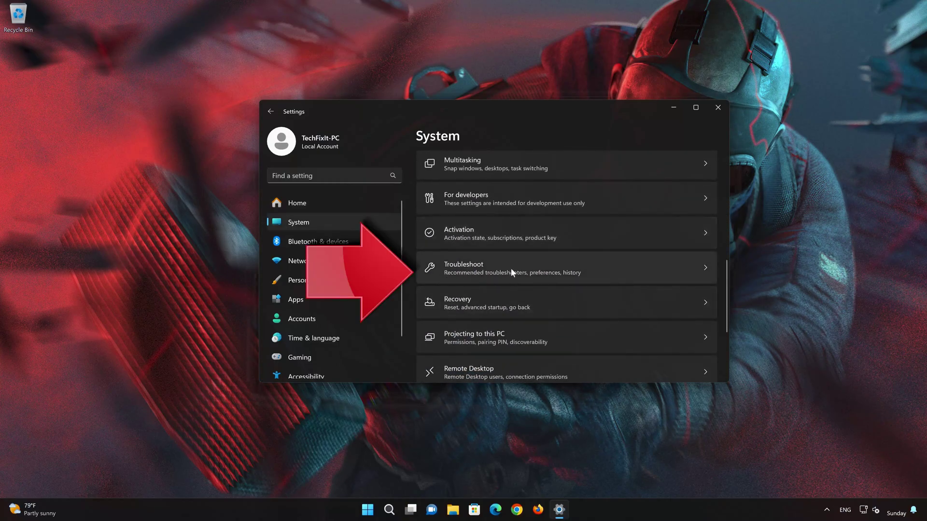
scroll(516, 269, down, 1)
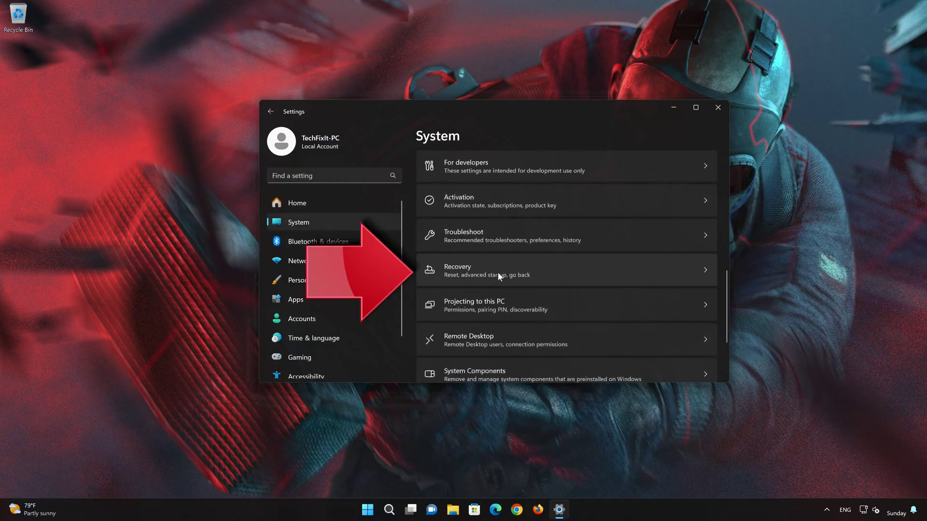
click(508, 239)
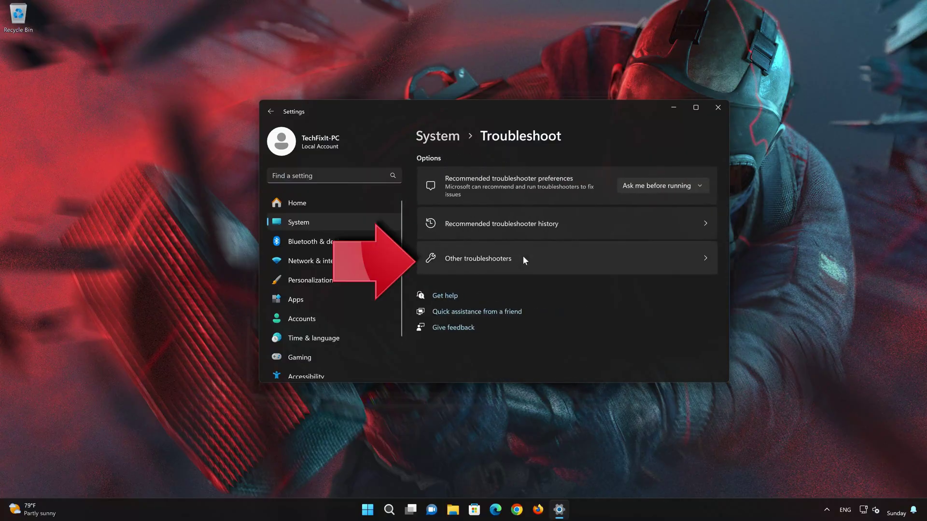
click(497, 263)
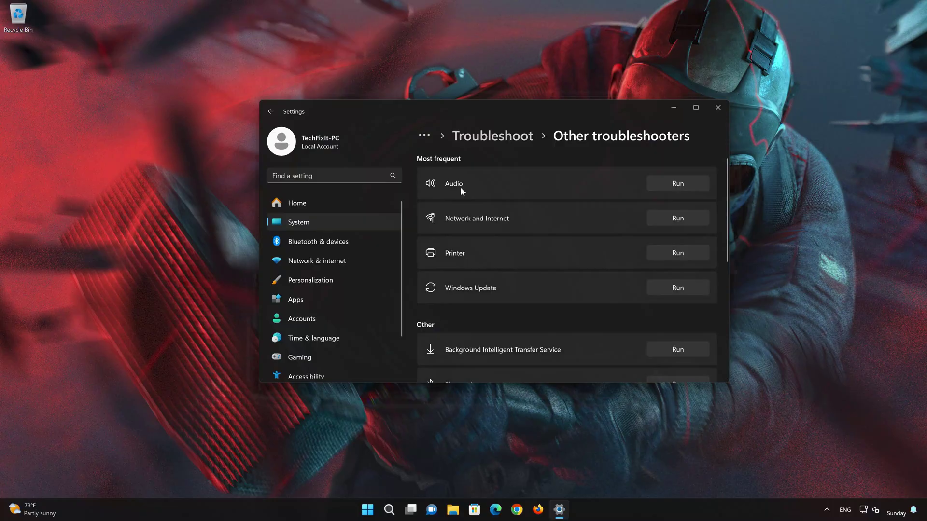
- Run the Audio troubleshooter, allow diagnostics and the audio service restart, and confirm it solved the problem
click(678, 184)
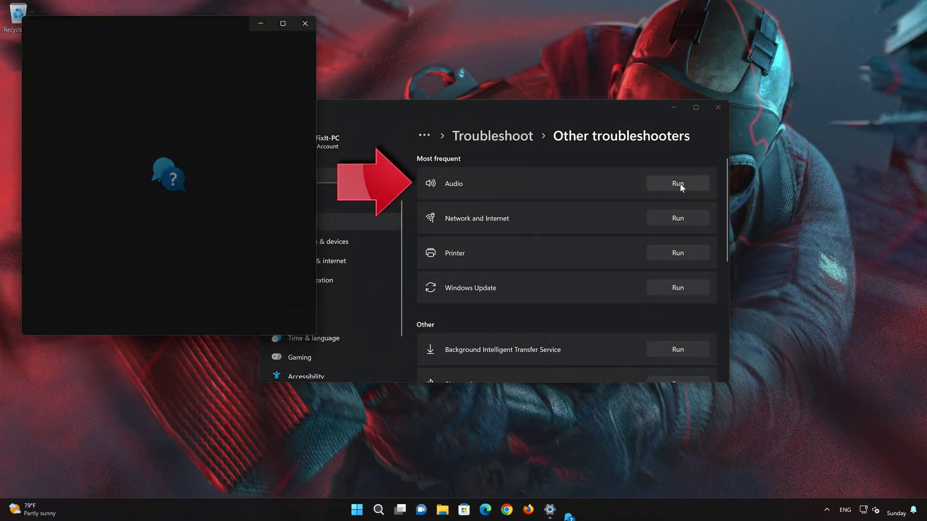
drag(234, 24, 512, 82)
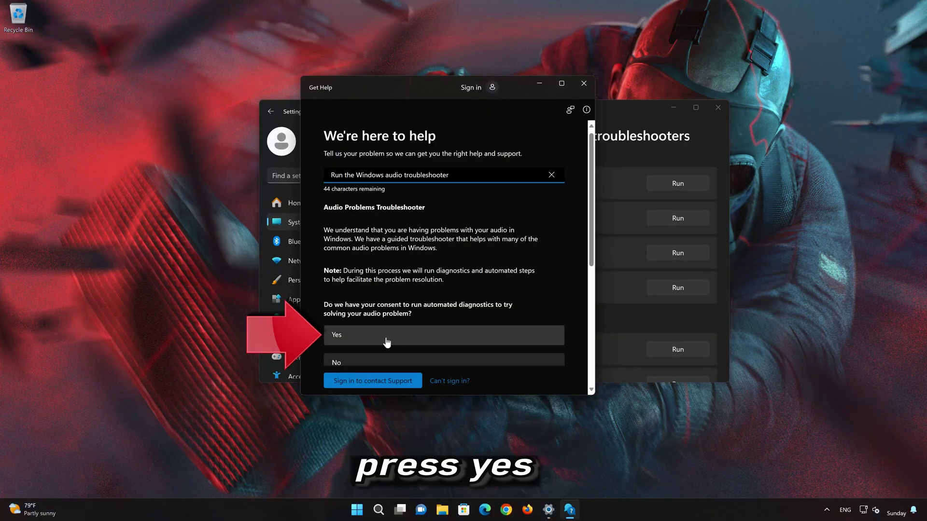
click(387, 341)
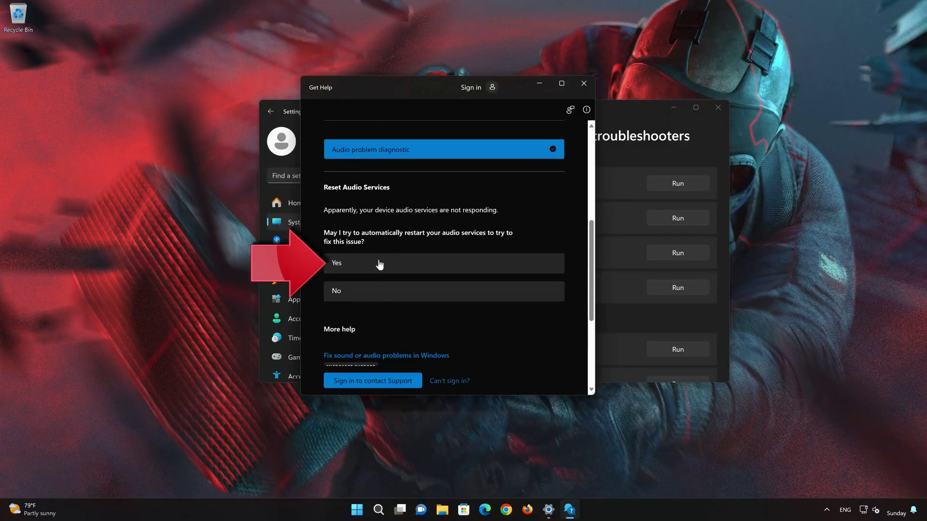
click(399, 265)
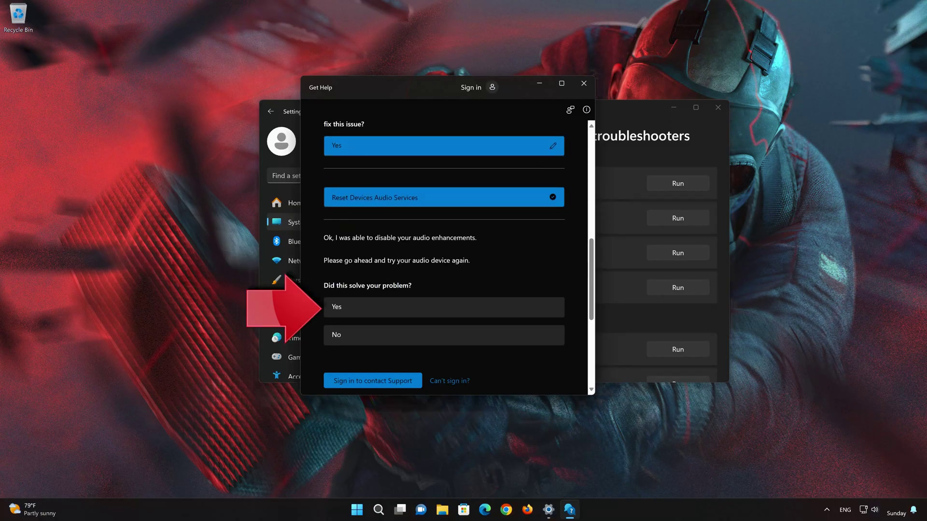
click(400, 307)
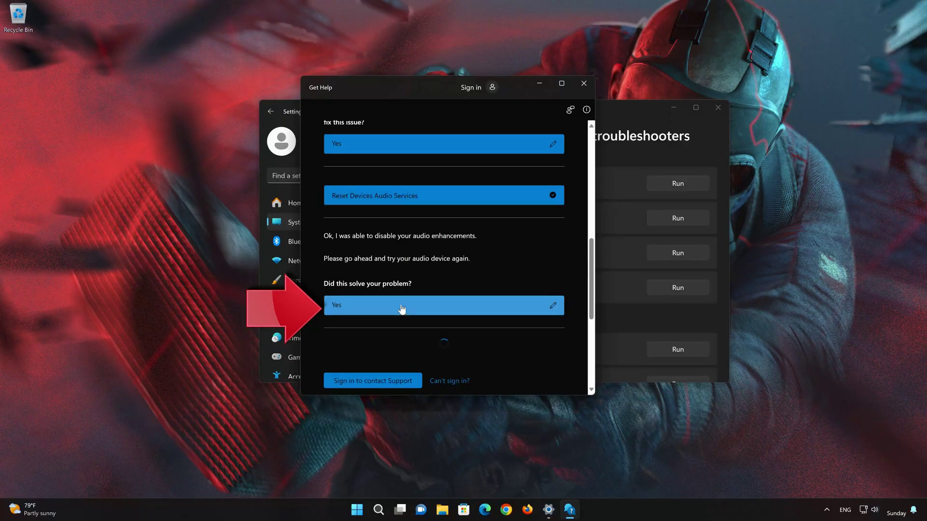
click(584, 84)
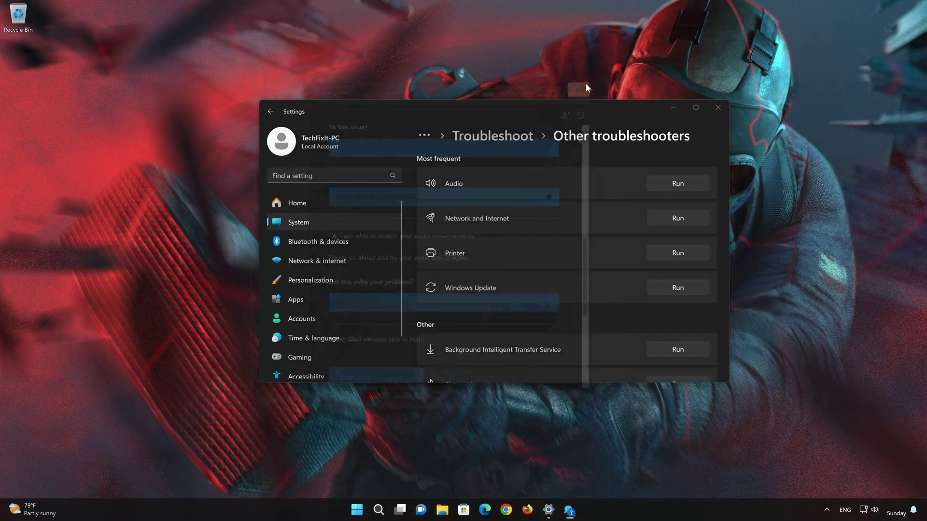
- Close Settings and reopen Control Panel through a 'control panel' search
click(711, 109)
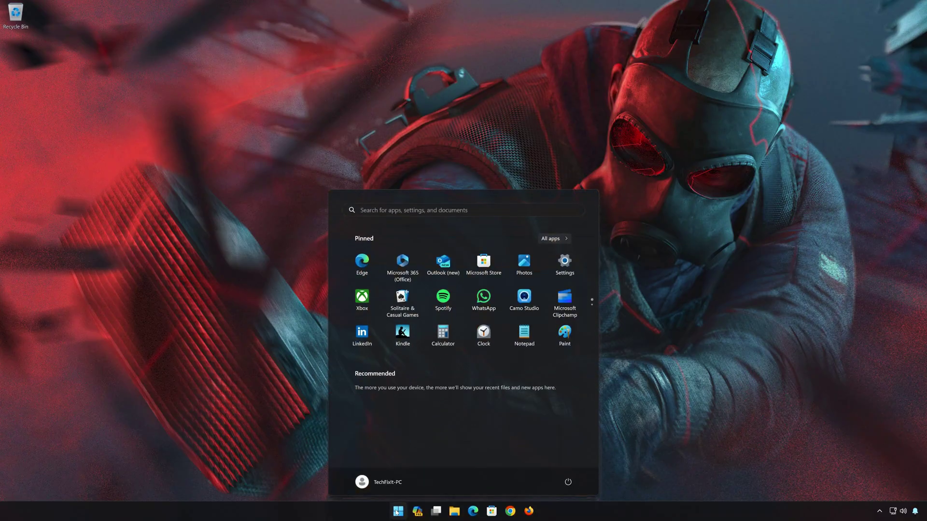
text(con)
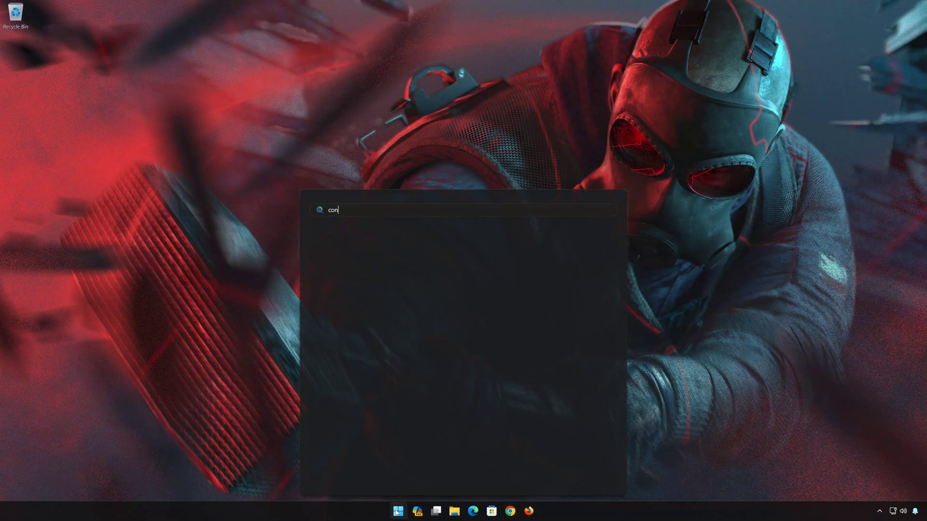
text(trol panel)
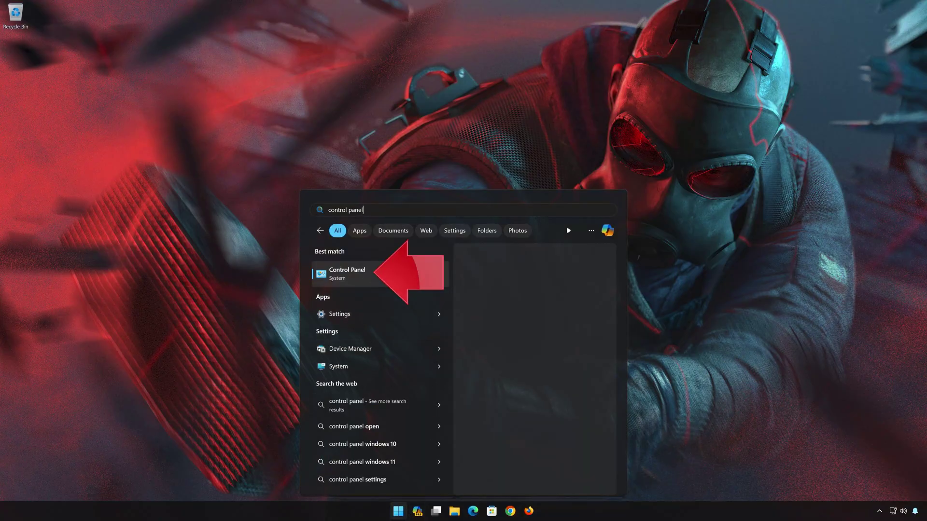
click(390, 275)
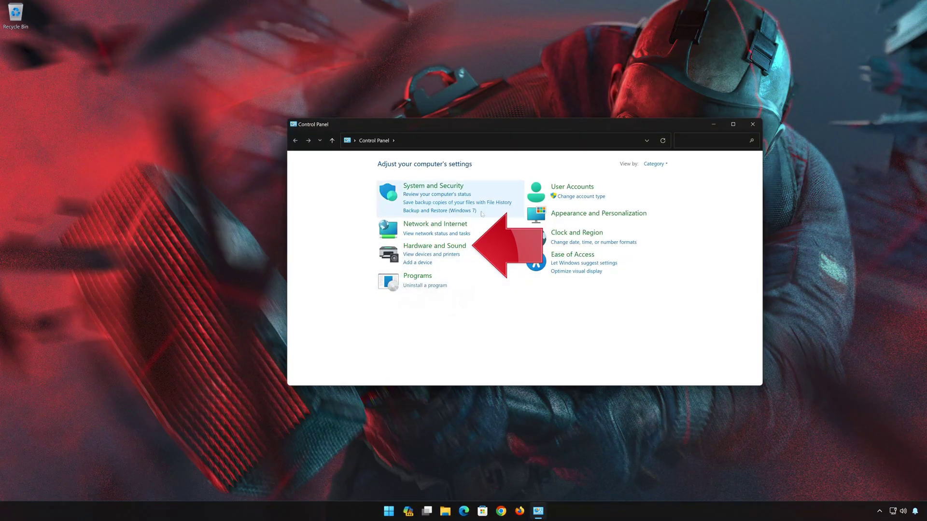
- Open the Sound dialog from Hardware and Sound and bring up Speakers Properties from the Playback list
click(438, 248)
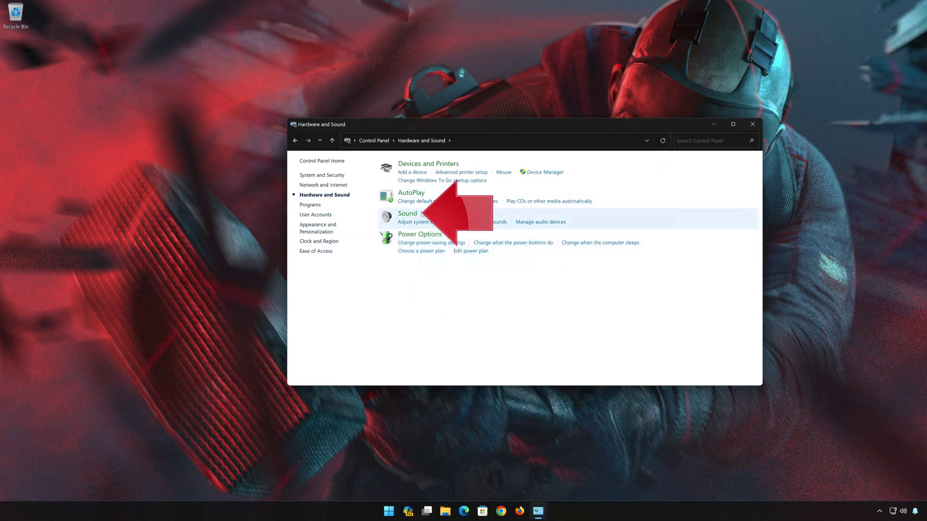
click(407, 214)
drag(168, 55, 551, 143)
click(750, 125)
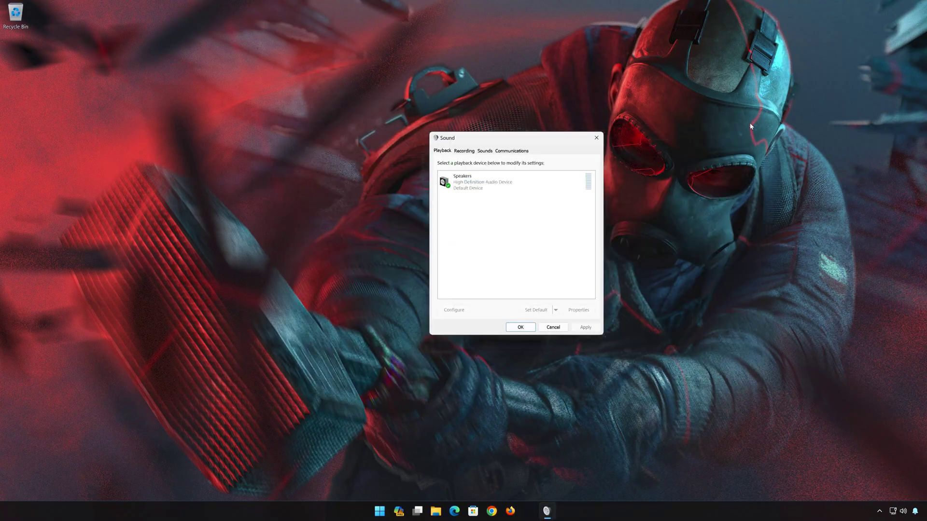
click(483, 181)
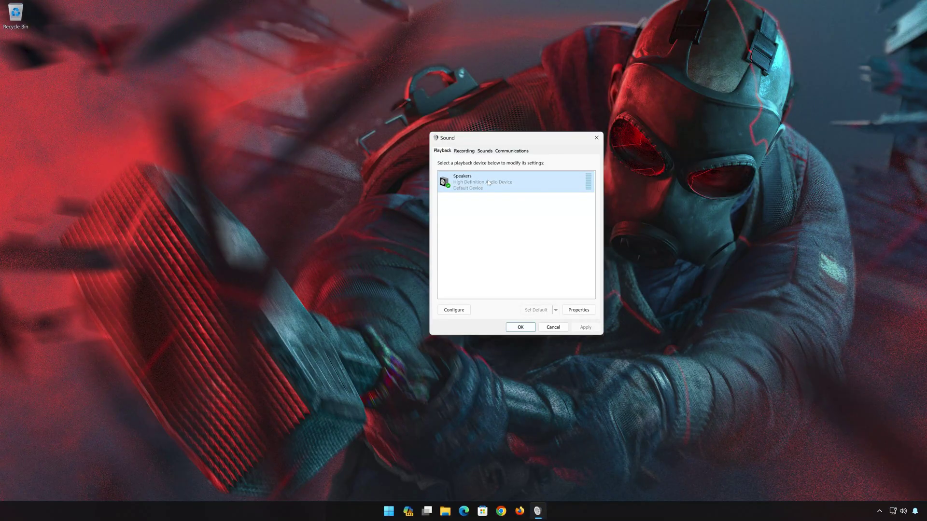
right_click(489, 183)
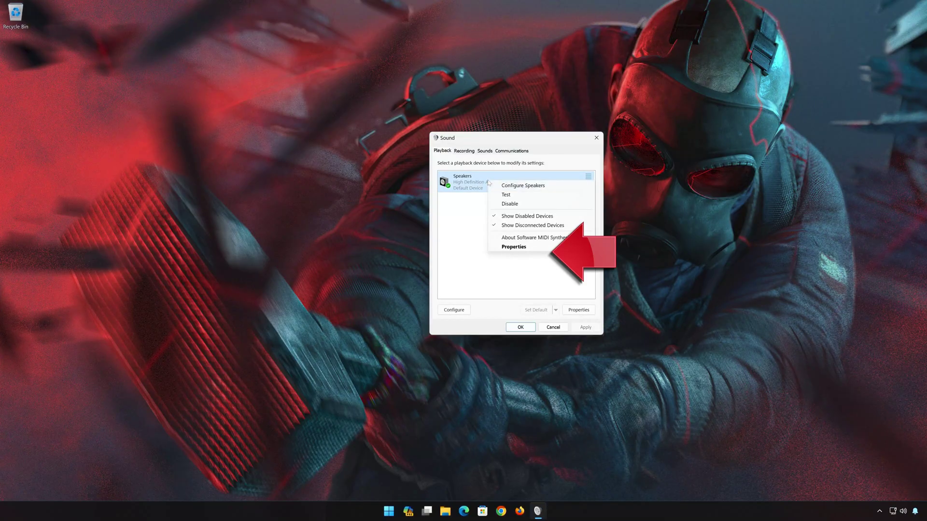
click(513, 247)
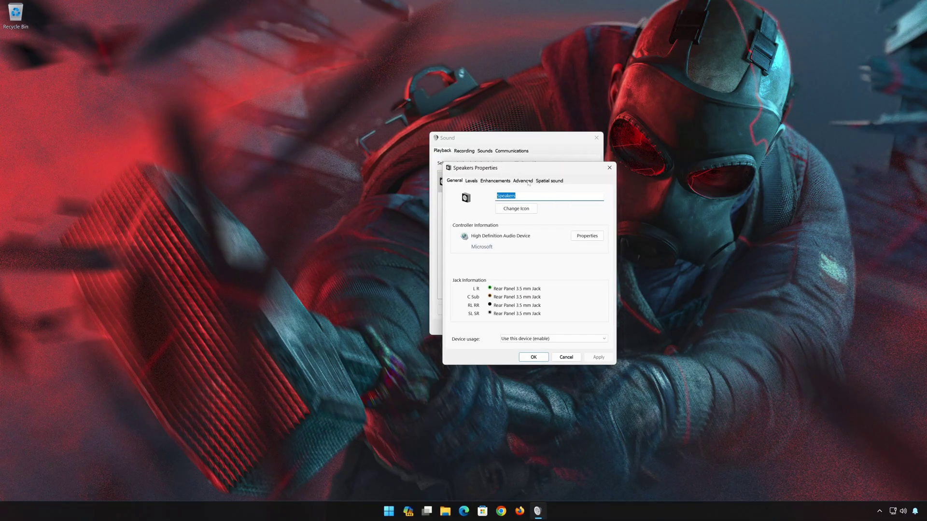
- Choose 16 bit, 44100 Hz (CD Quality) as the Speakers' default format on the Advanced tab, then apply and confirm
click(523, 181)
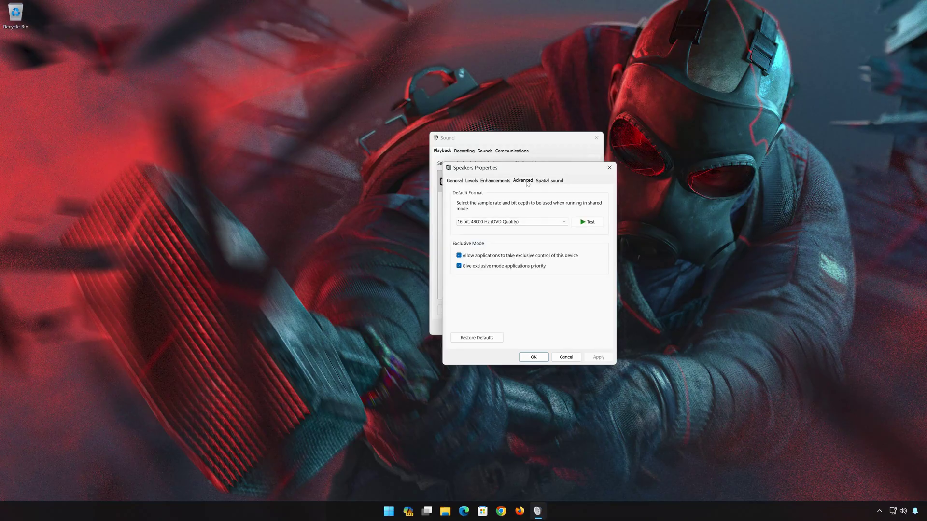
click(498, 223)
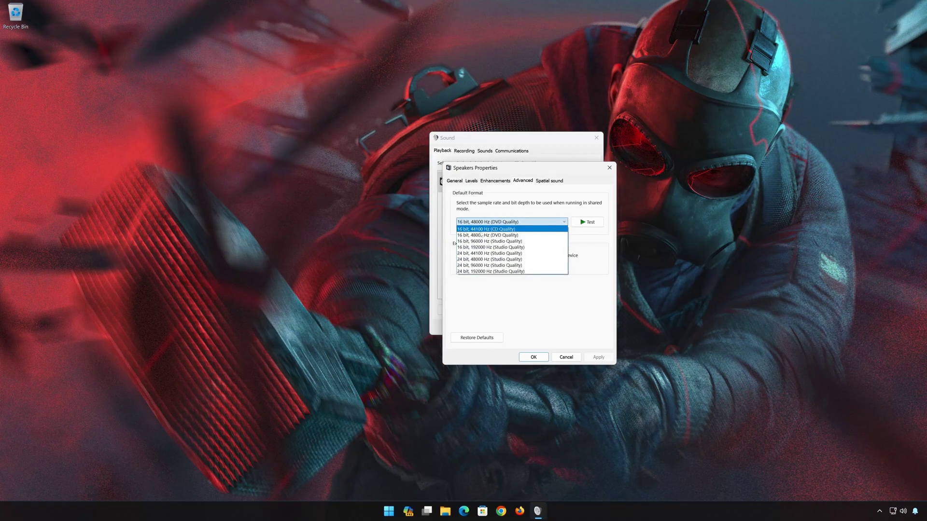
click(513, 229)
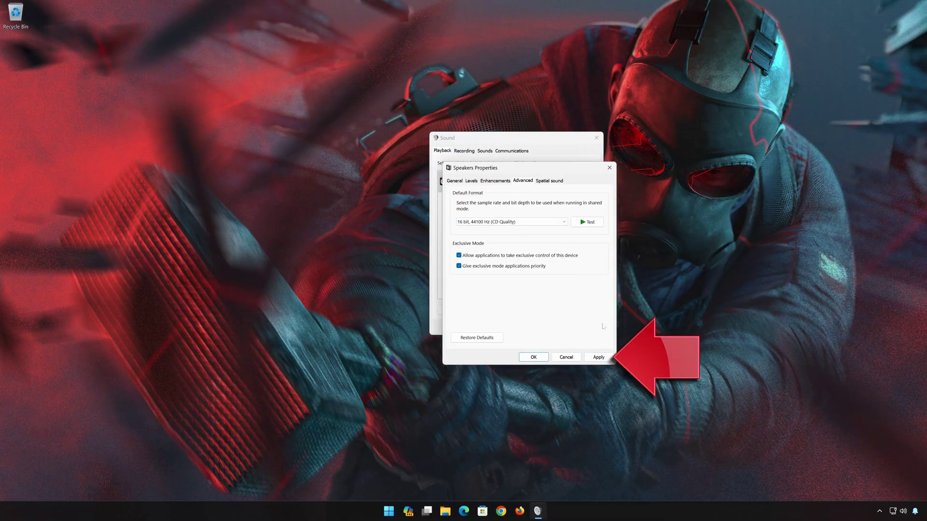
click(599, 358)
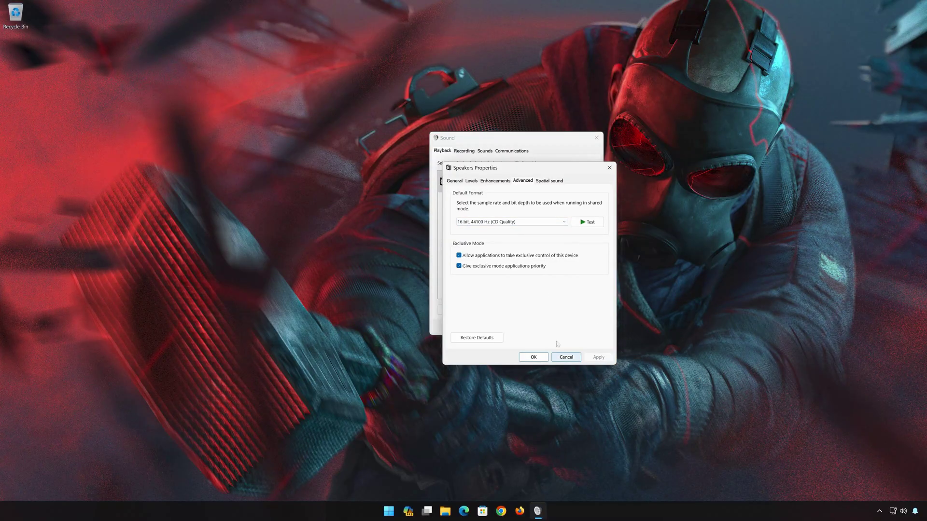
click(533, 360)
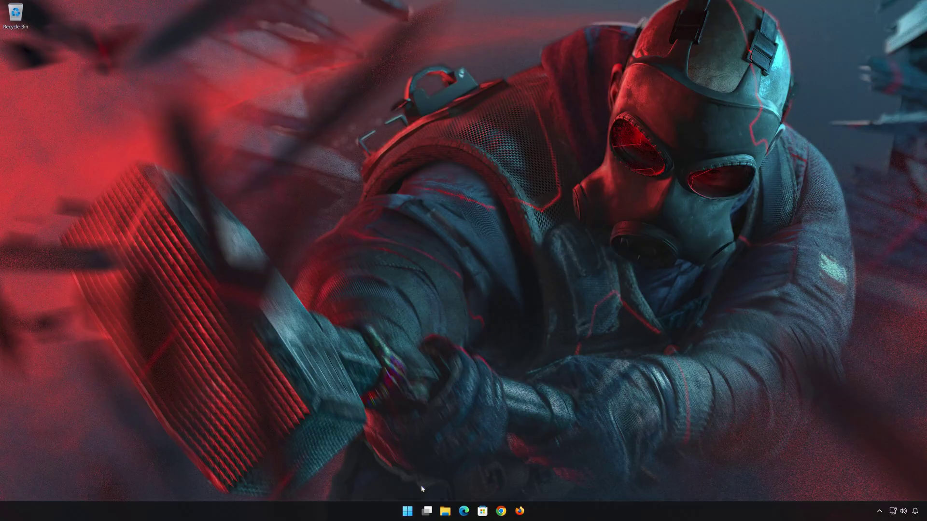
- Open Device Manager and bring up the menu for High Definition Audio Device under Sound, video and game controllers
click(414, 511)
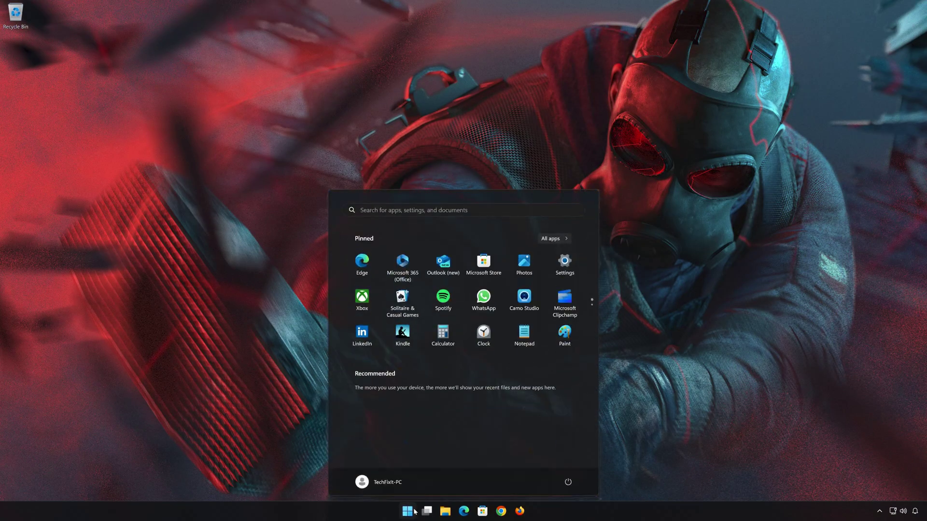
text(devic)
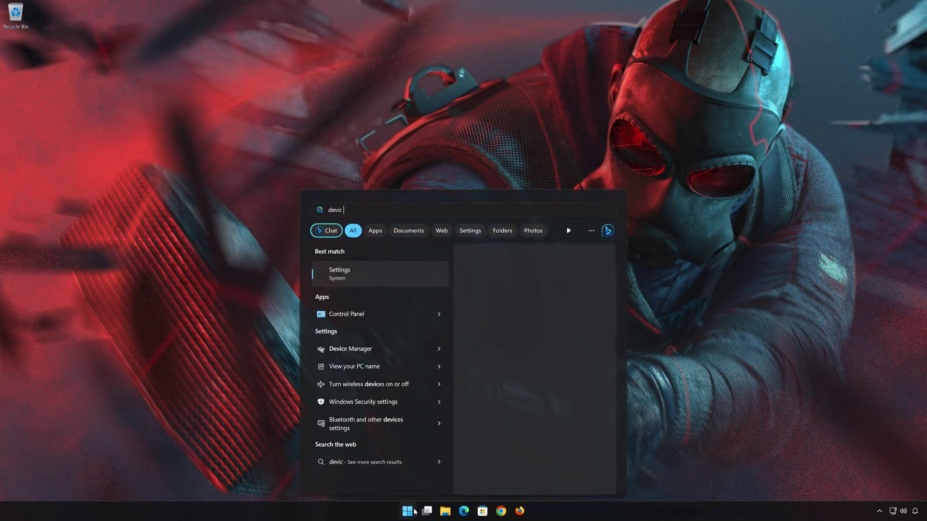
text(e manager)
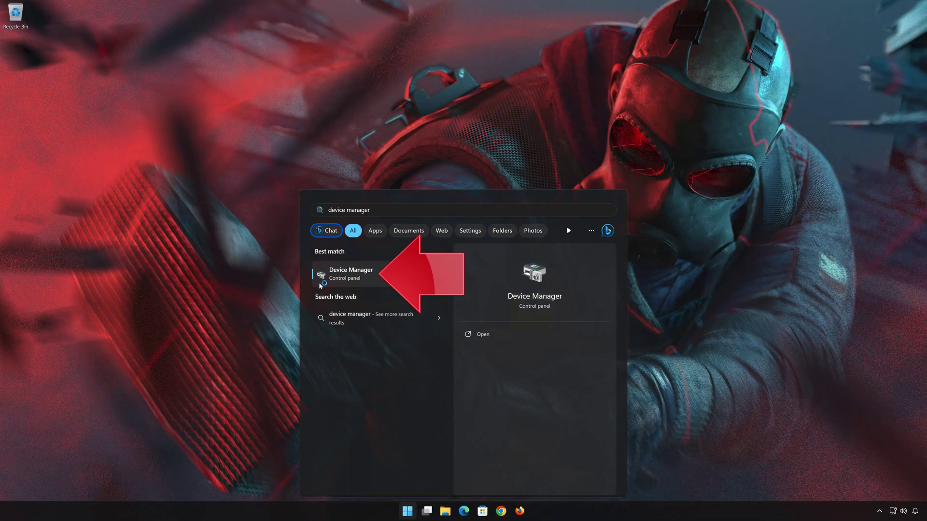
click(372, 274)
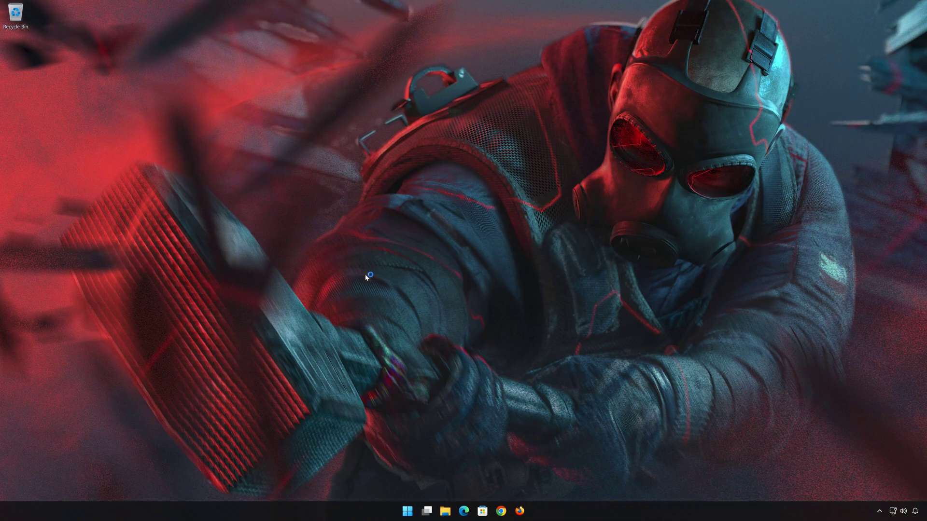
drag(267, 22, 570, 113)
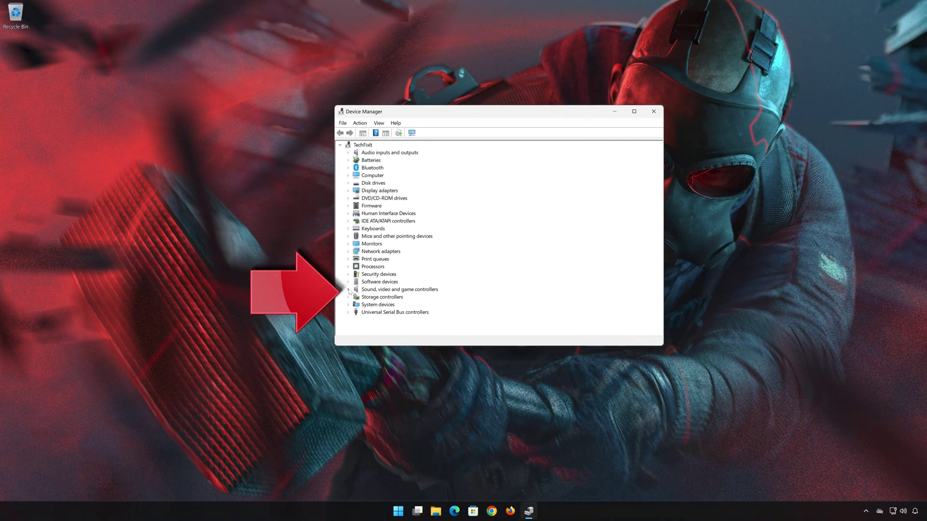
click(348, 290)
click(378, 298)
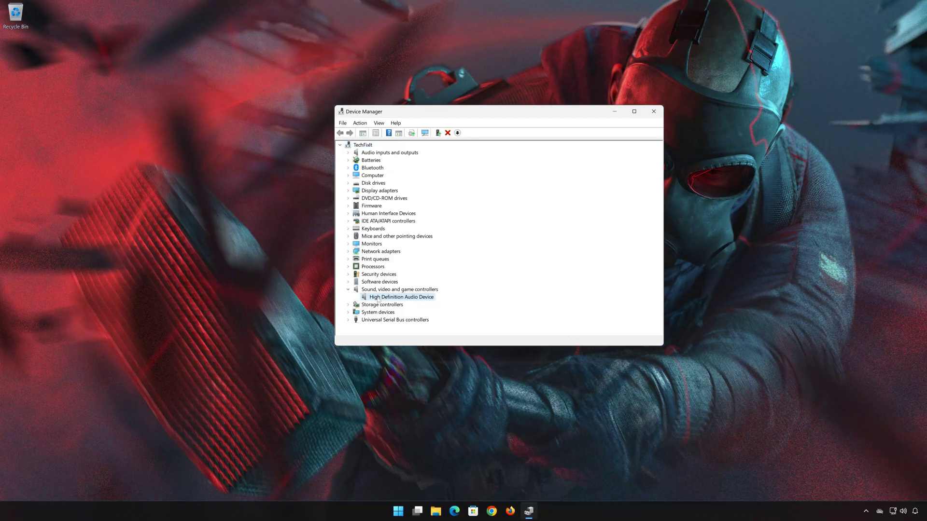
right_click(403, 299)
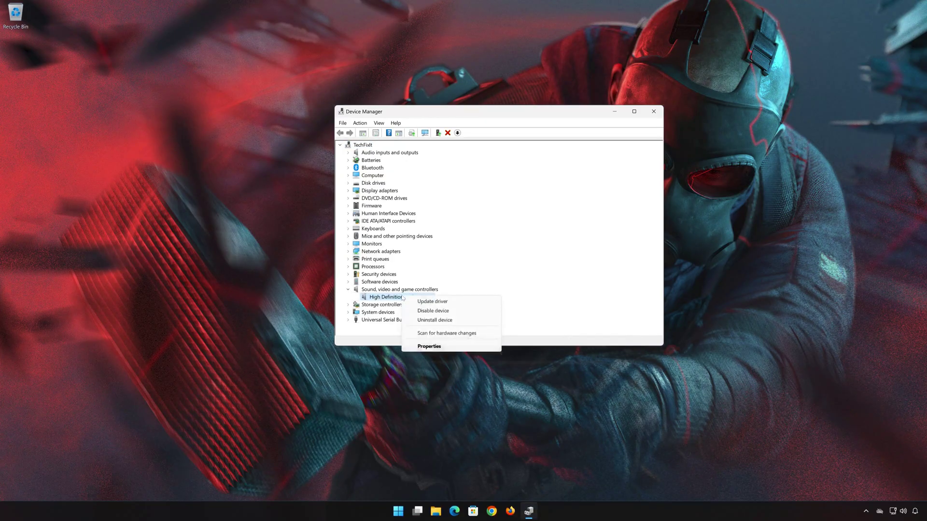
- Reinstall the High Definition Audio Device driver from the compatible drivers list, accepting the warning
click(451, 346)
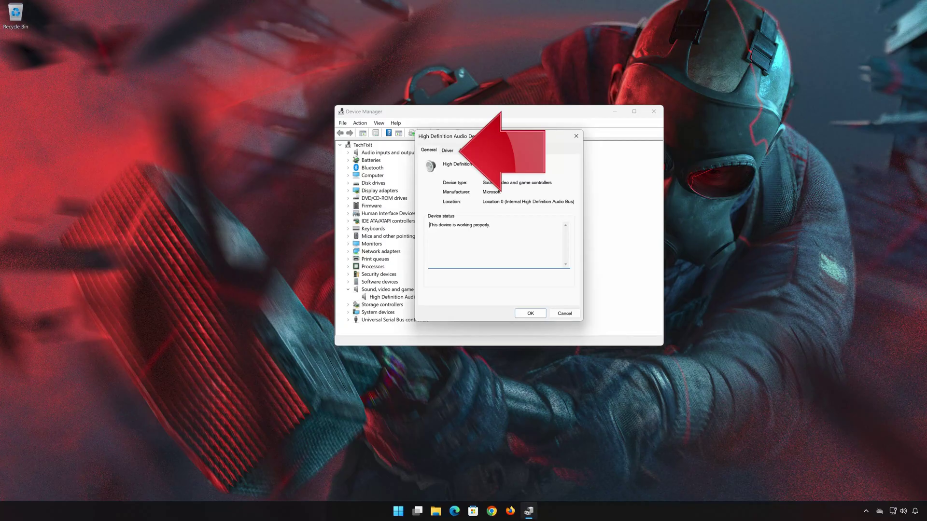
click(447, 151)
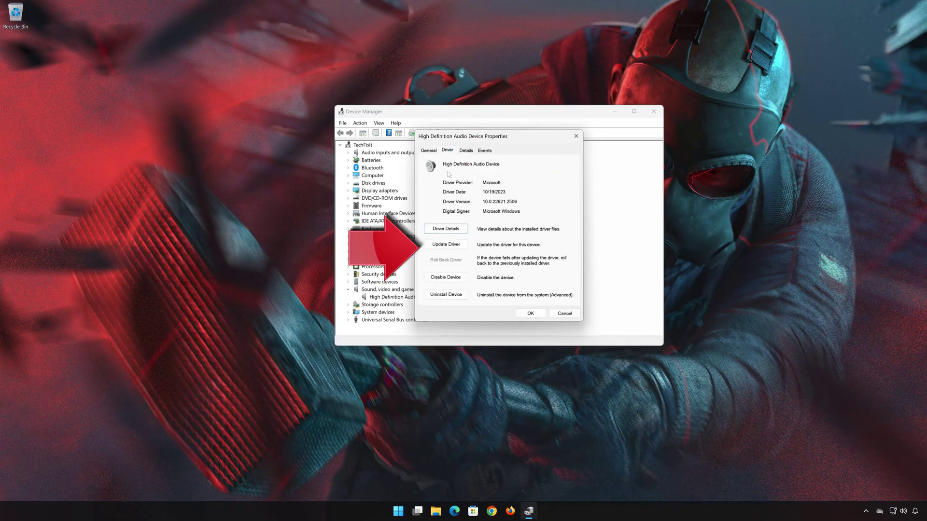
click(447, 244)
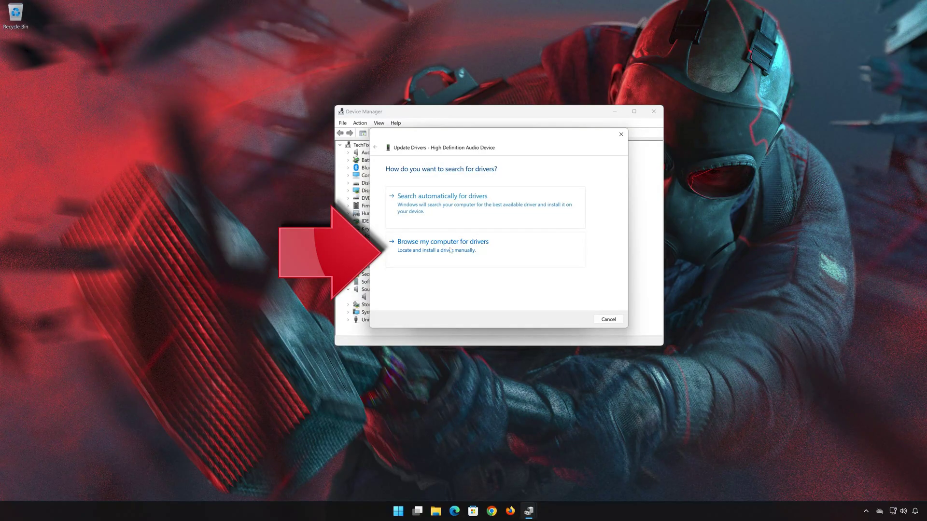
click(438, 252)
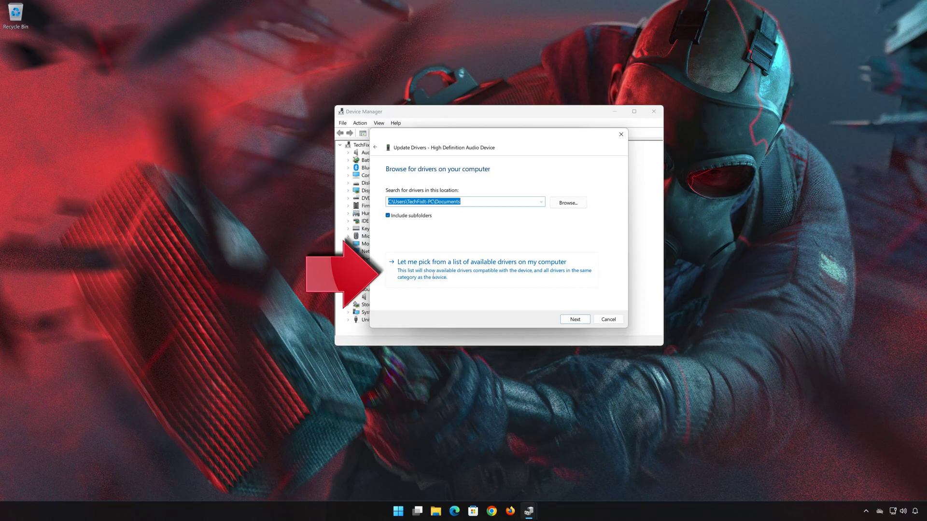
click(464, 277)
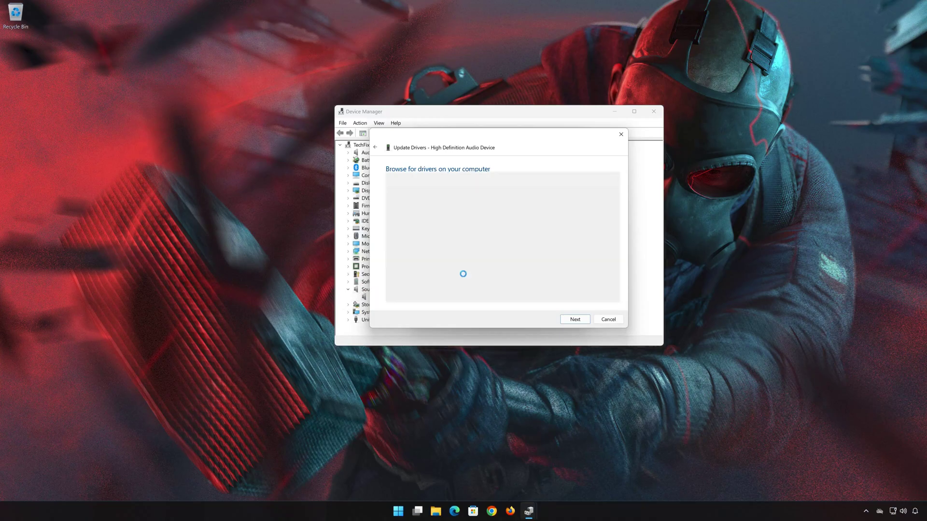
click(448, 243)
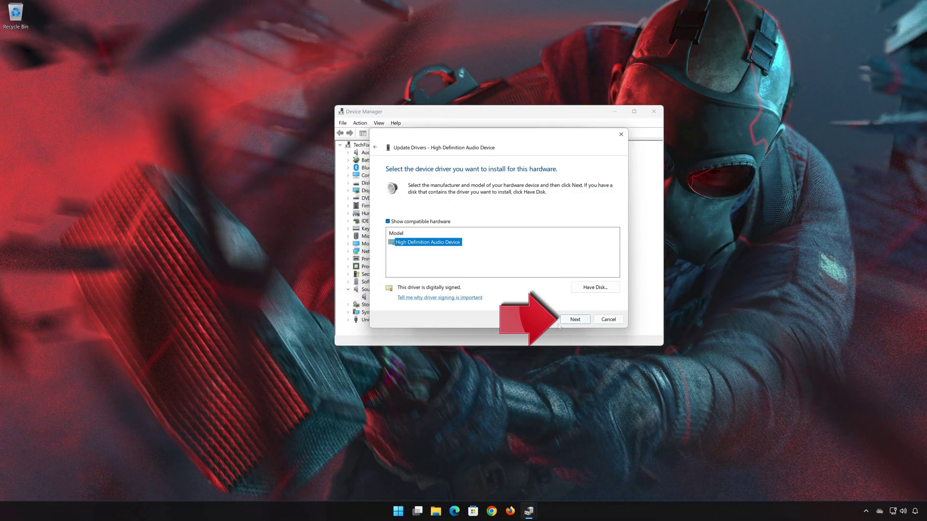
click(575, 322)
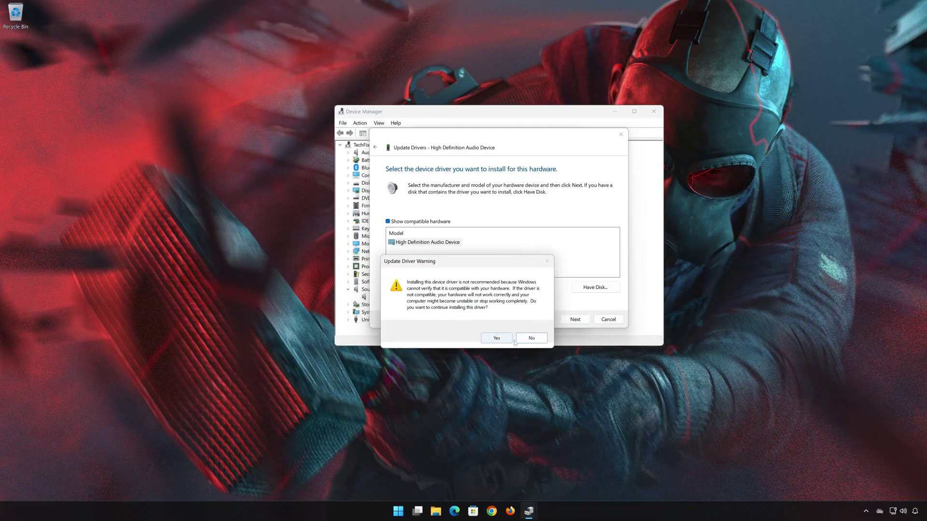
click(496, 339)
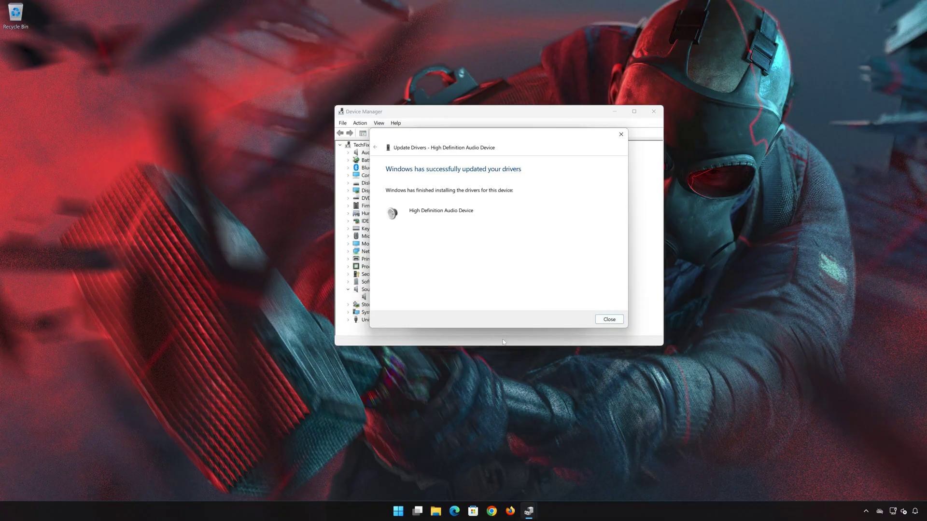
click(609, 319)
- Close the device properties and Device Manager, then launch Settings from the Start menu
click(577, 126)
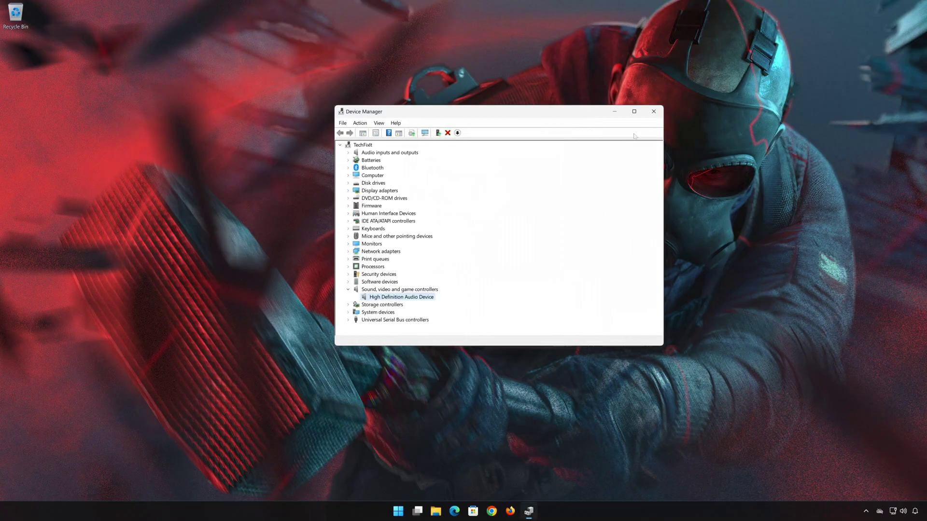
click(653, 112)
click(407, 511)
click(568, 482)
click(568, 481)
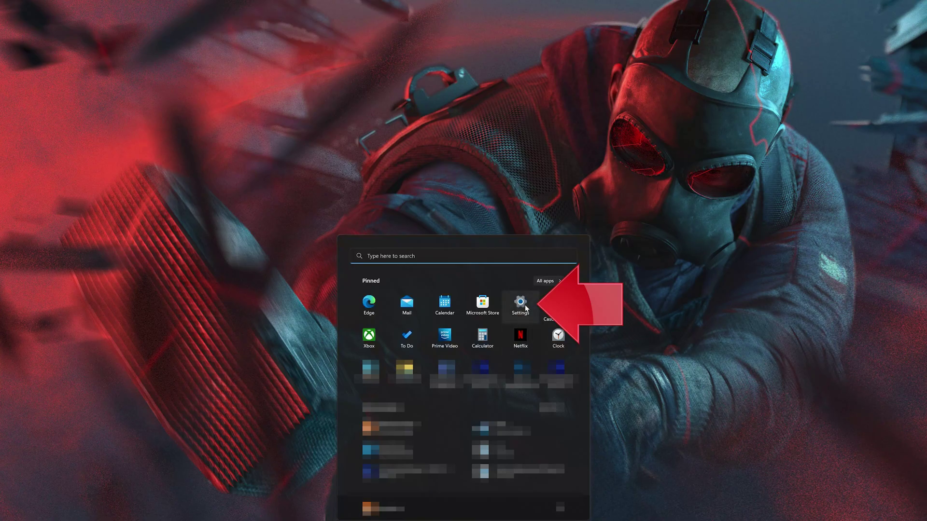
click(520, 304)
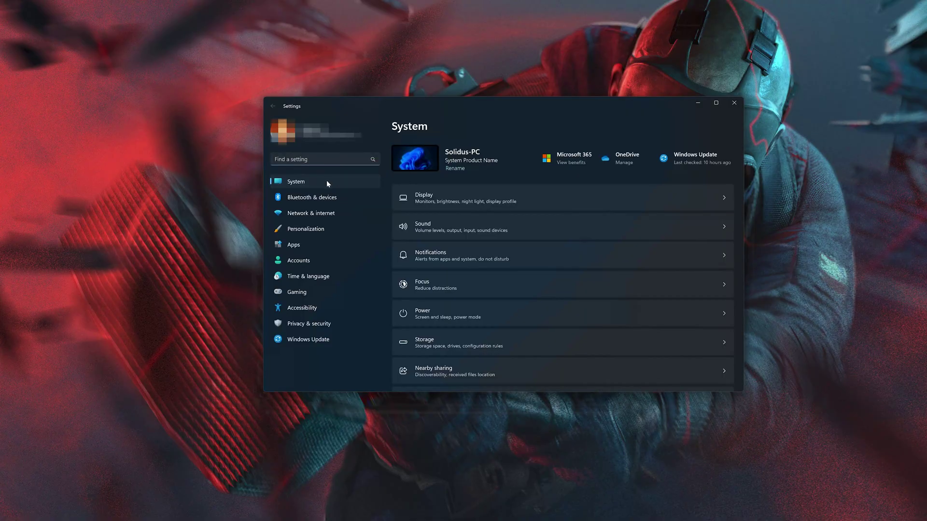
- In Sound settings, switch output to the Oculus virtual headphones and back to Headphones HDV 820
click(547, 225)
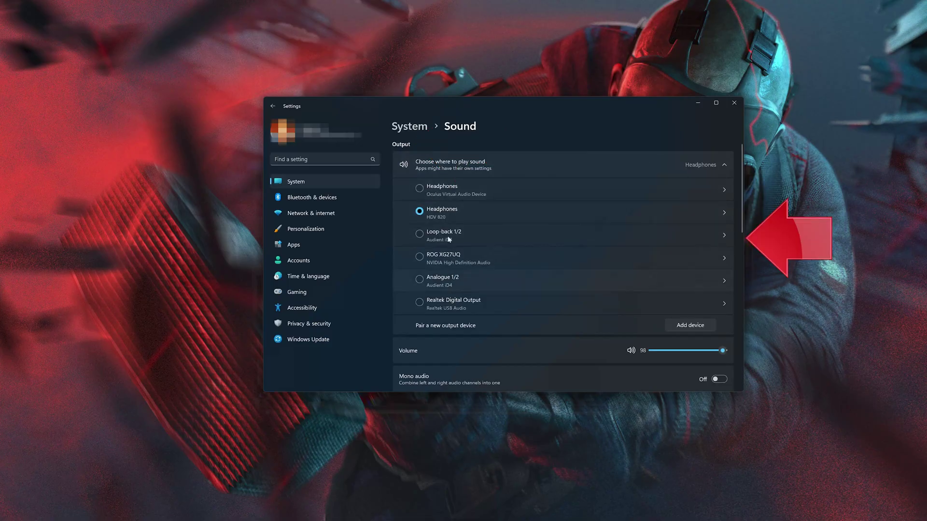
click(445, 190)
click(442, 213)
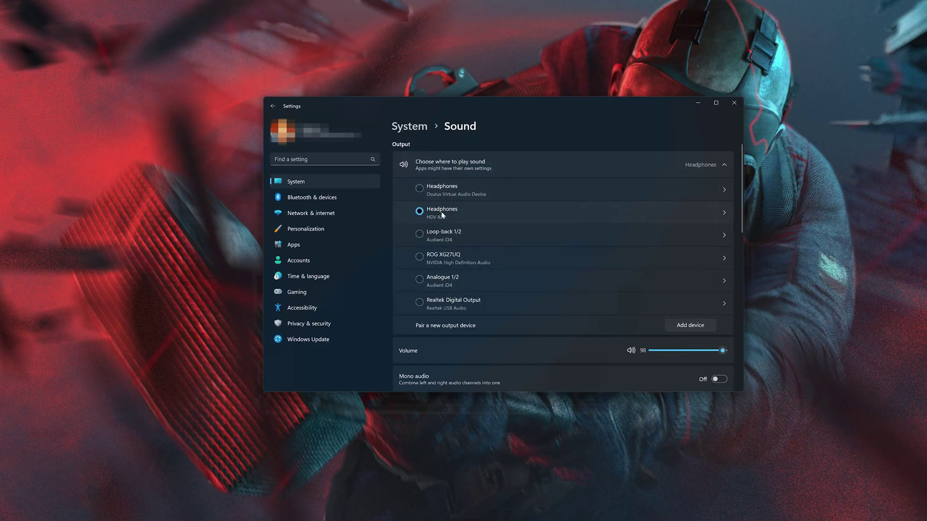
- Check the HDV 820 properties show 96000 Hz, then begin pairing a new device
click(499, 211)
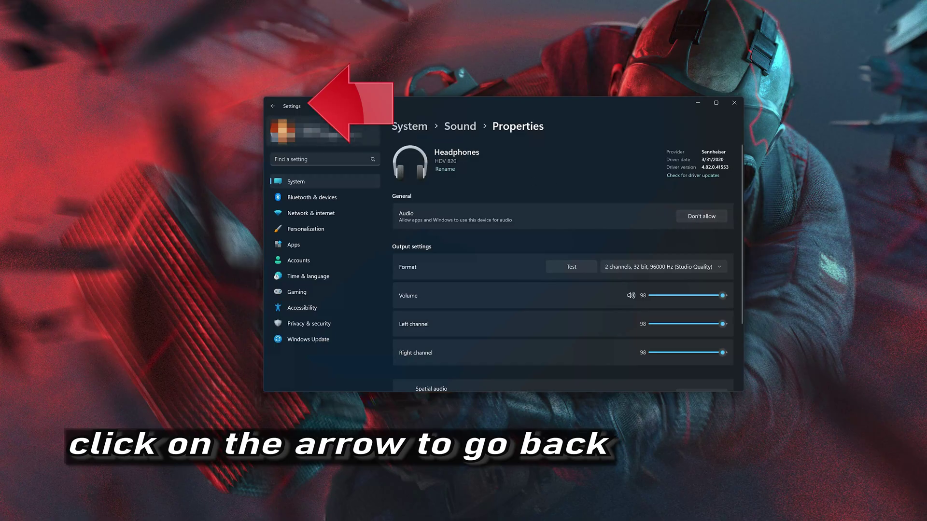
click(274, 106)
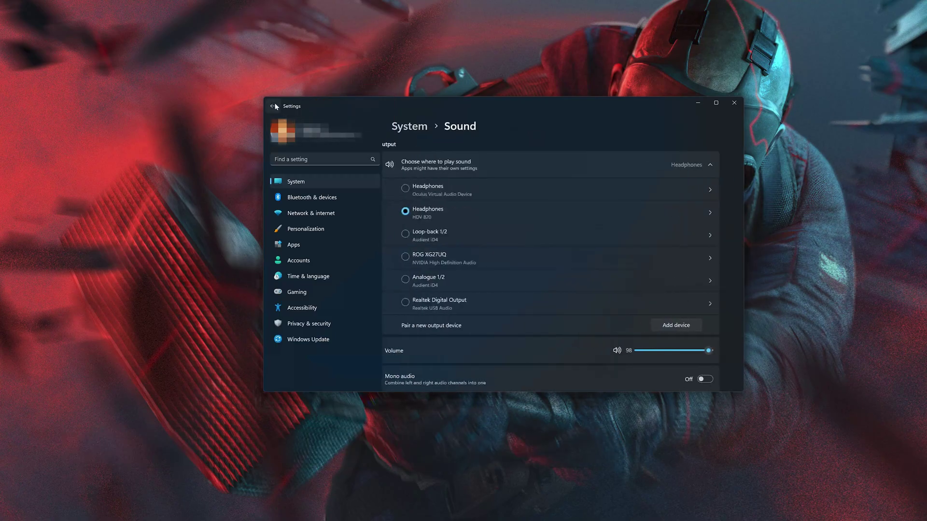
click(689, 325)
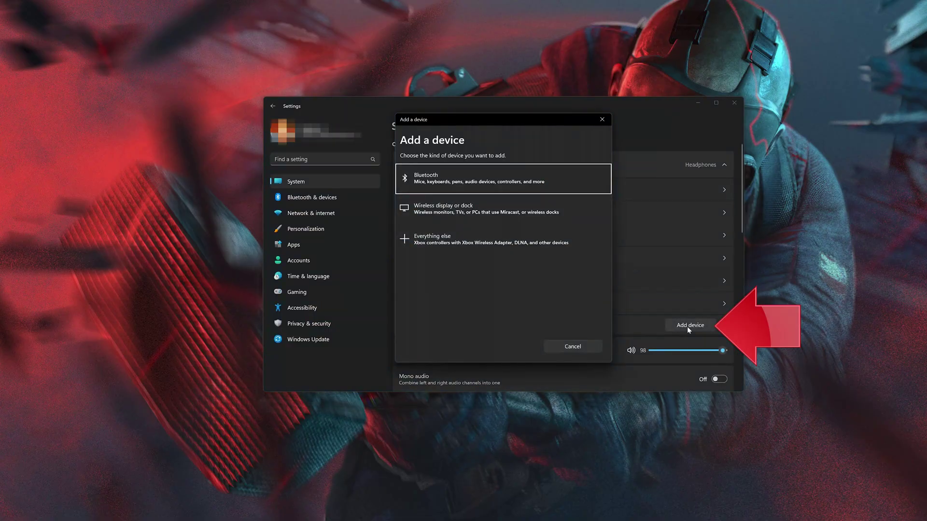